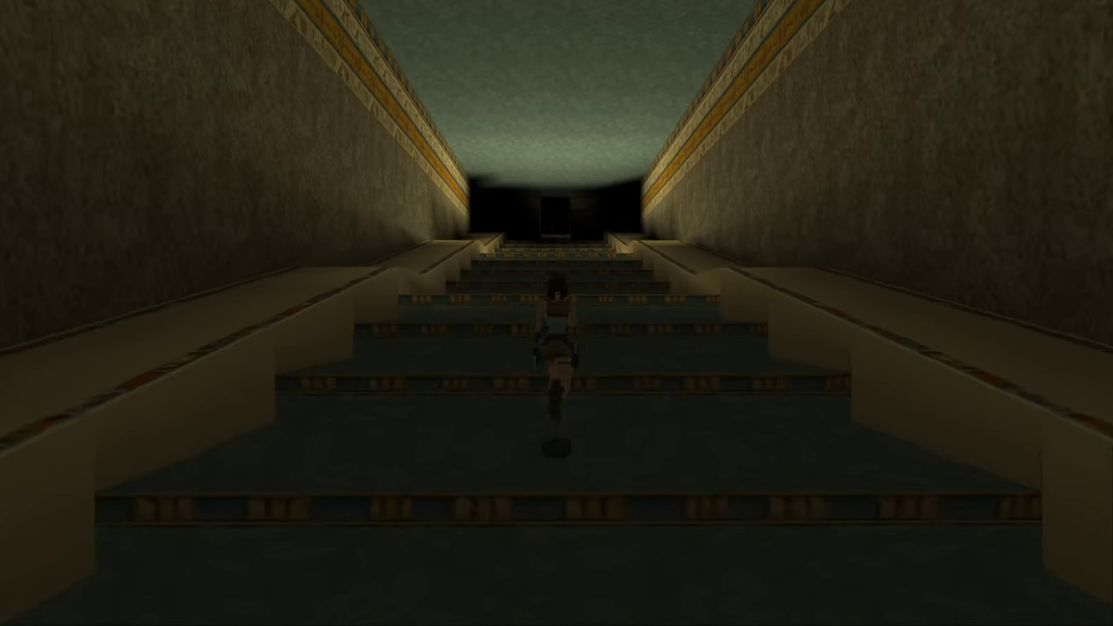
{"action": "key", "text": "space"}
{"action": "key", "text": "Down"}
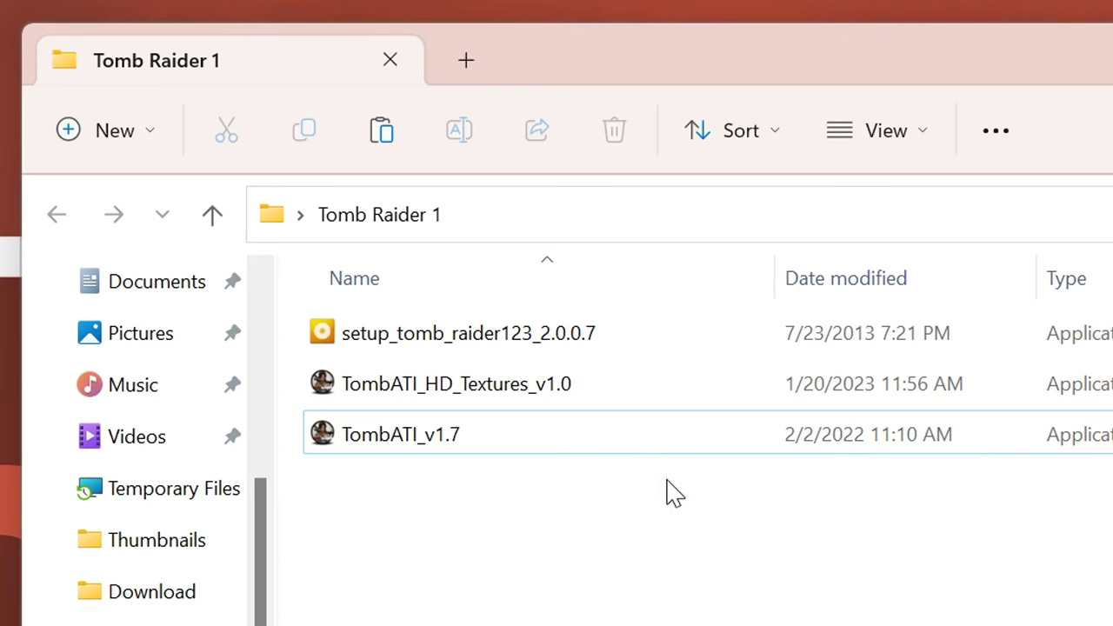
- Install Tomb Raider 1, 2 and 3 from setup_tomb_raider123_2.0.0.7 with desktop icons, and exit the installer without launching a game
{"action": "double_click", "coordinate": [670, 346]}
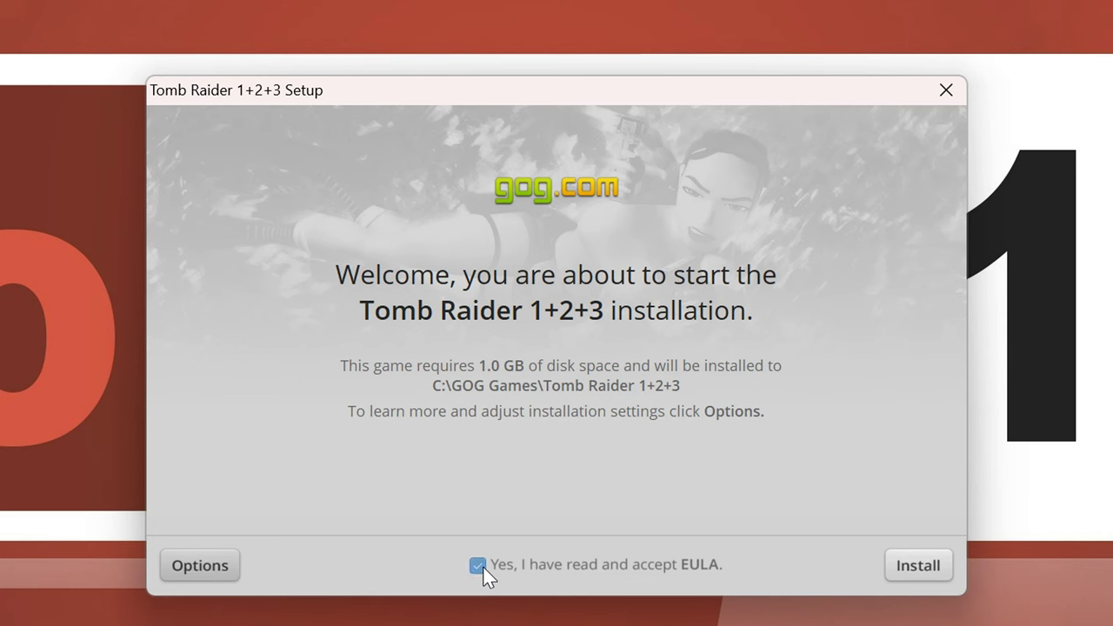
{"action": "left_click", "coordinate": [199, 569]}
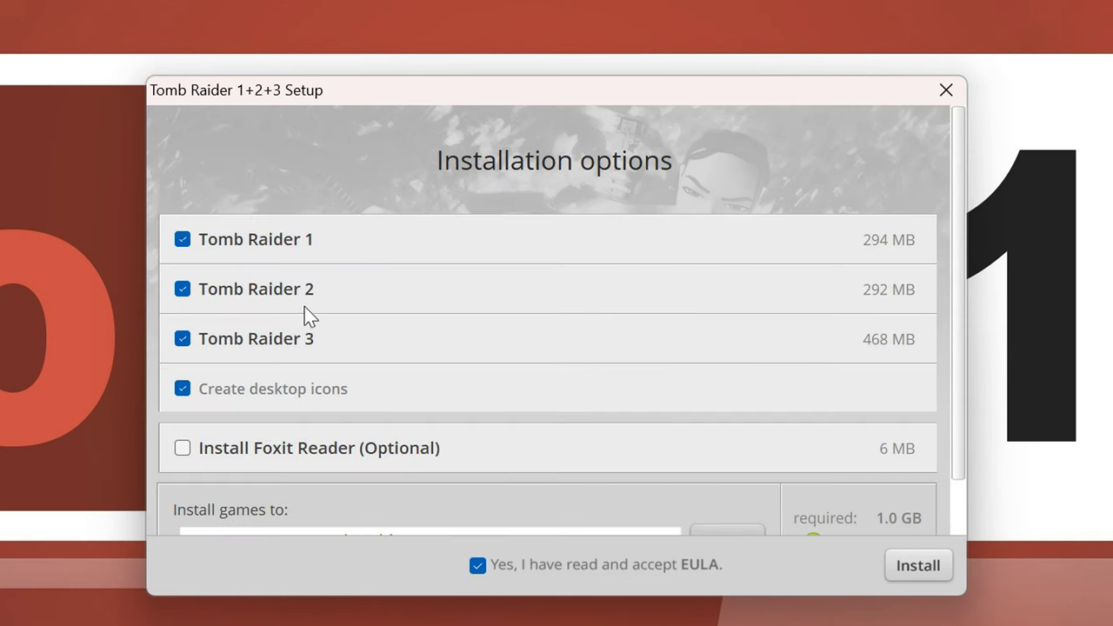
{"action": "left_click", "coordinate": [932, 570]}
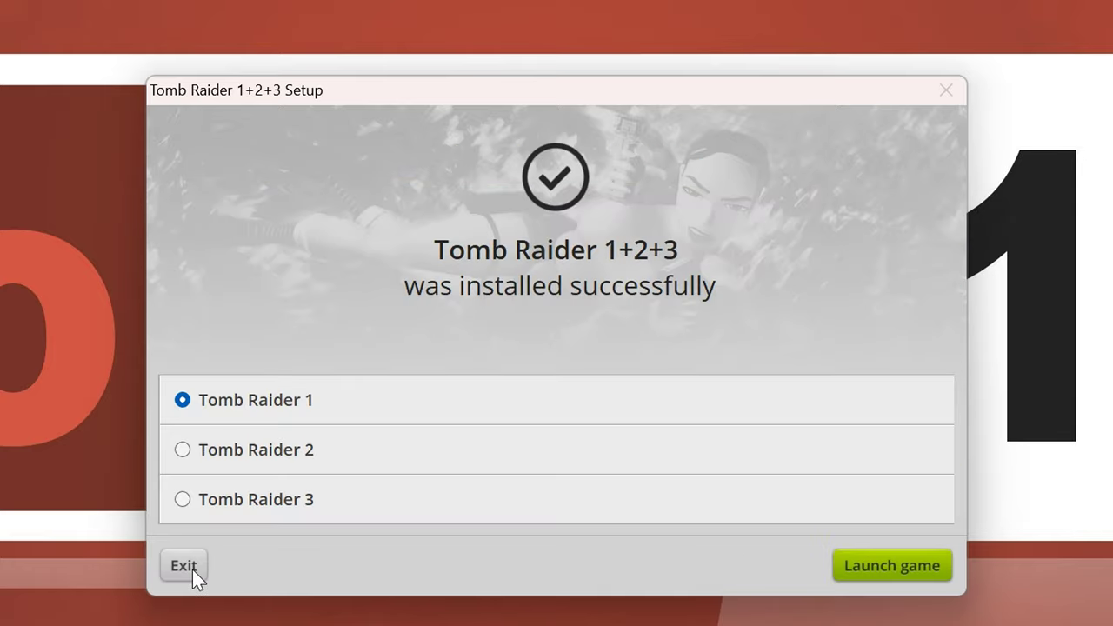
{"action": "left_click", "coordinate": [192, 569]}
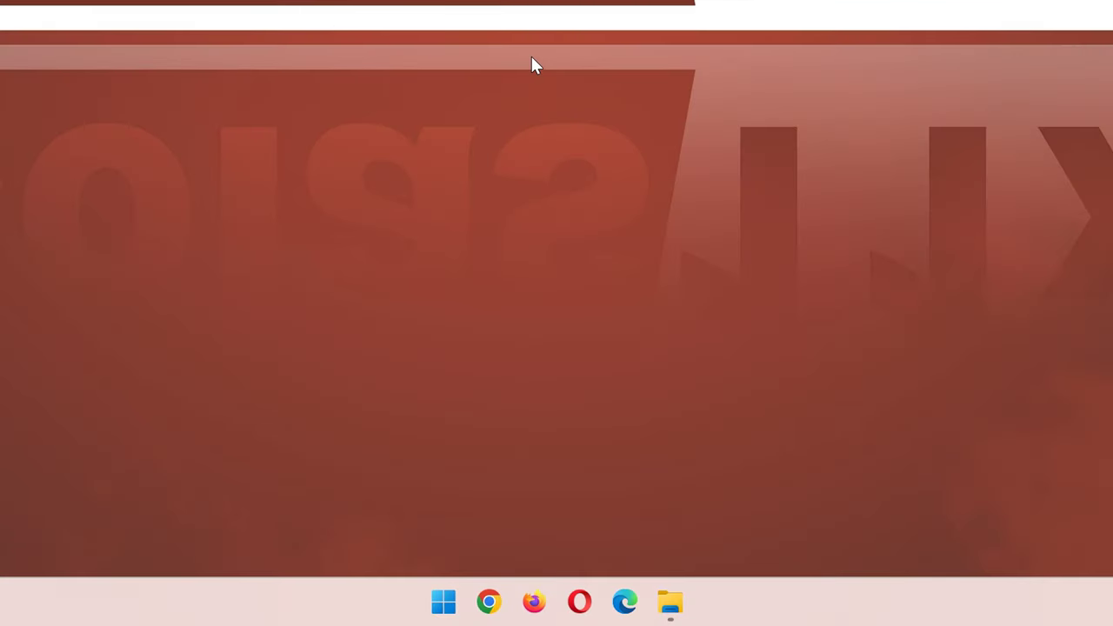
- Run the TombATI_v1.7 installer from the Tomb Raider 1 folder and install it to C:\
{"action": "left_click", "coordinate": [669, 601]}
{"action": "left_click", "coordinate": [329, 400]}
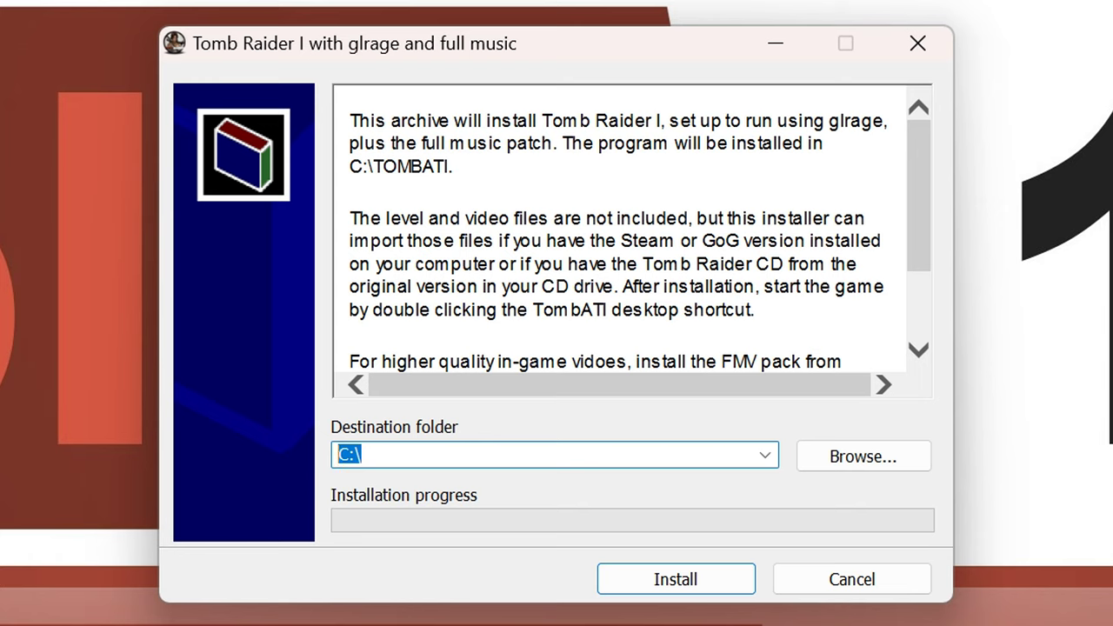
{"action": "left_click", "coordinate": [361, 454]}
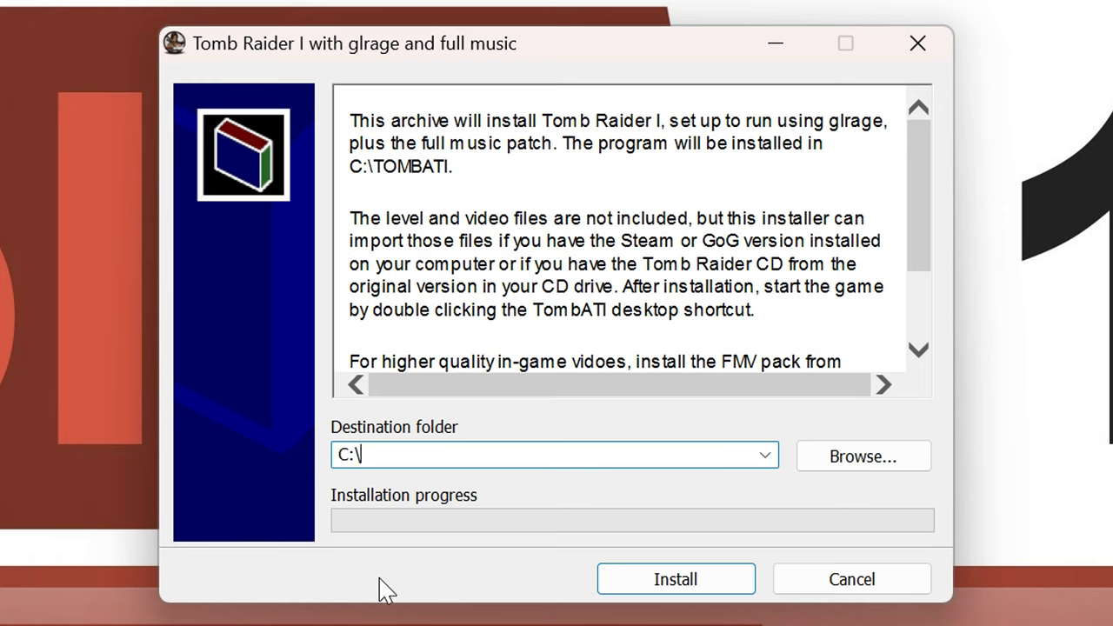
{"action": "left_click", "coordinate": [723, 588]}
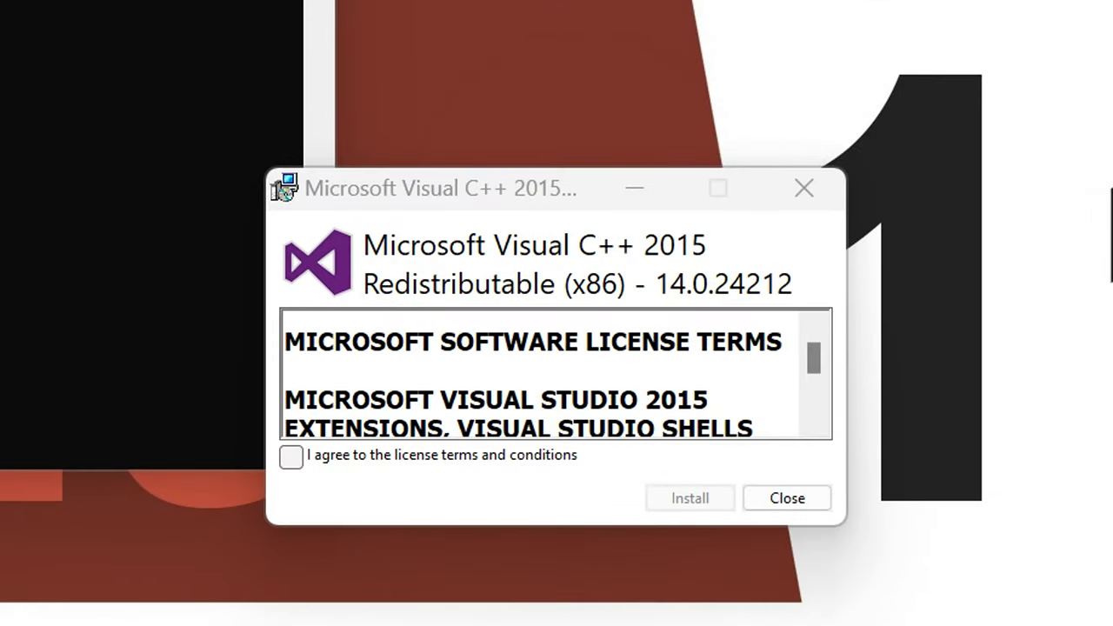
- Accept the license terms, try to install the Microsoft Visual C++ 2015 Redistributable (x86), and close its setup
{"action": "left_click", "coordinate": [292, 458]}
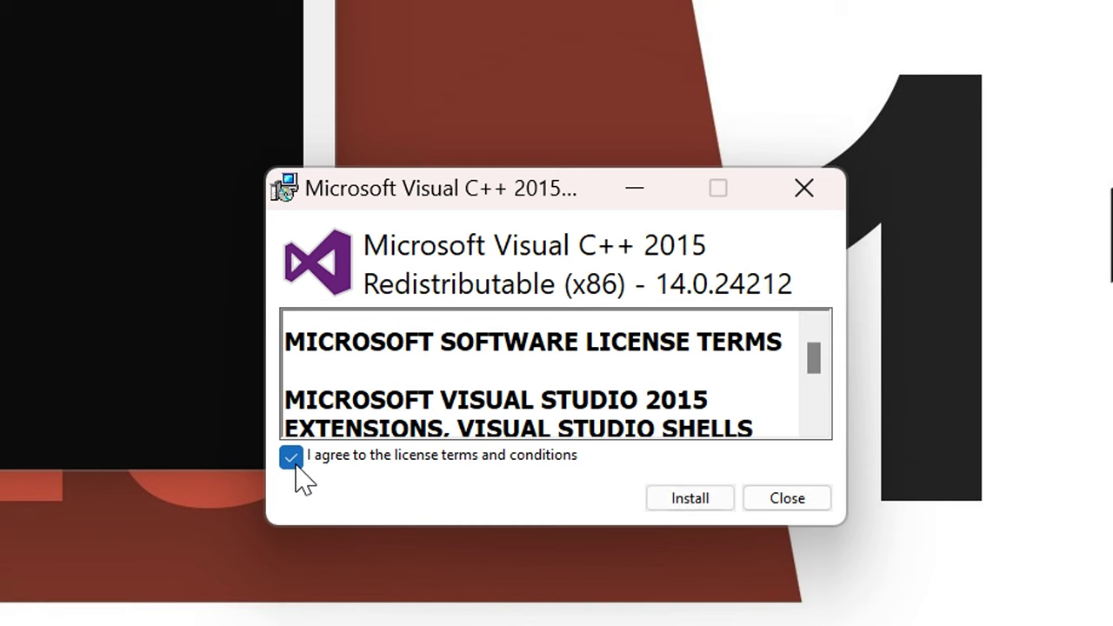
{"action": "left_click", "coordinate": [689, 499]}
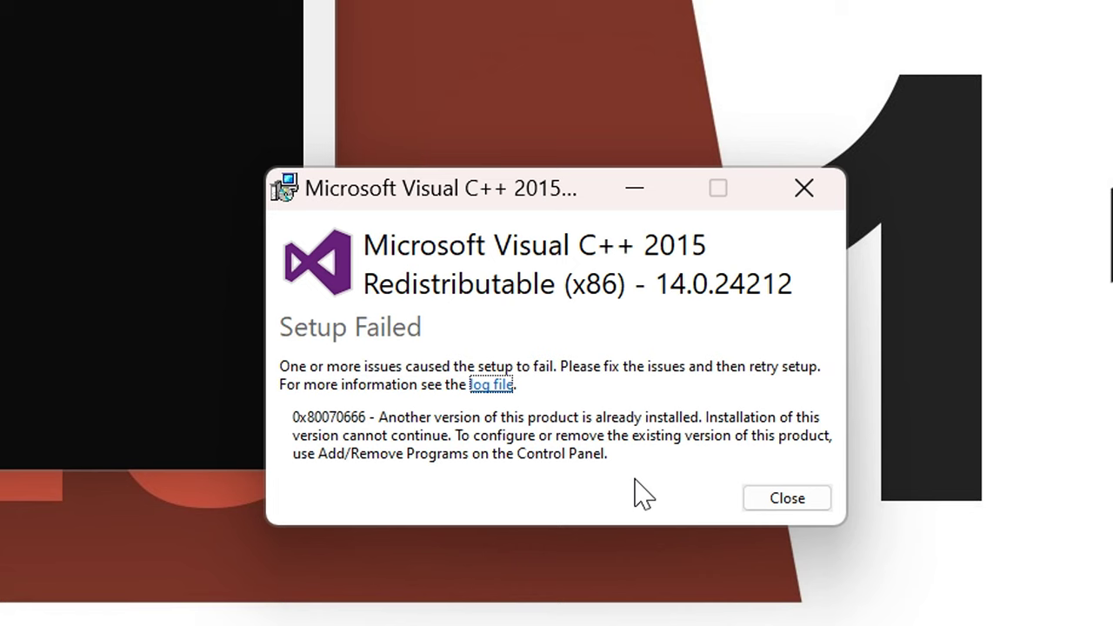
{"action": "left_click", "coordinate": [795, 506]}
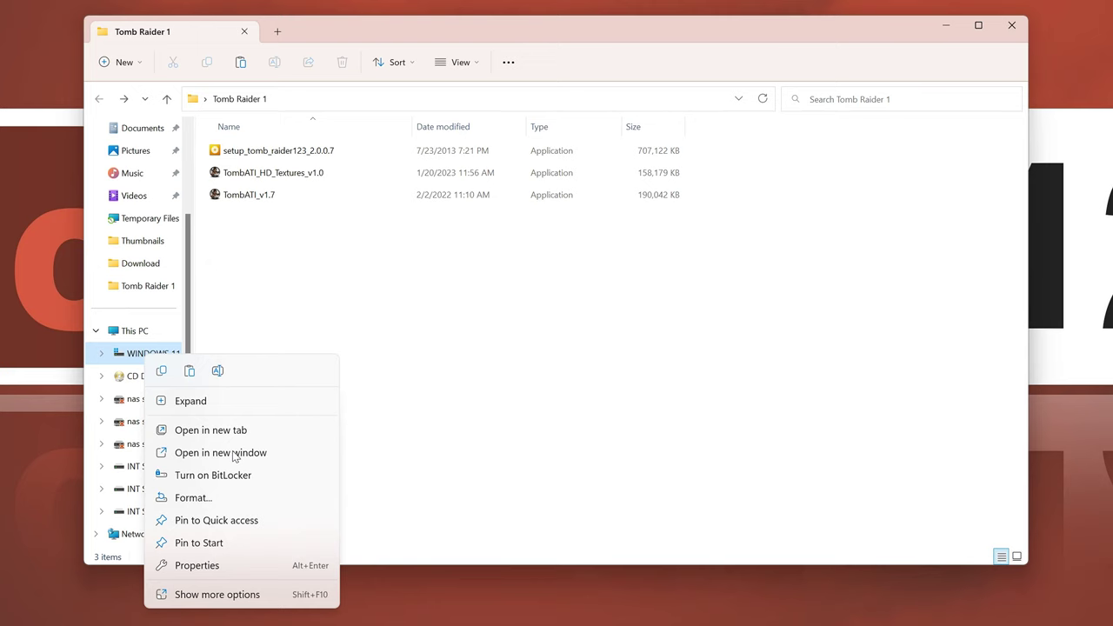
- Open the C: drive in a new window and copy all files from GOG Games\Tomb Raider 1+2+3\Tomb Raider 1
{"action": "left_click", "coordinate": [232, 451]}
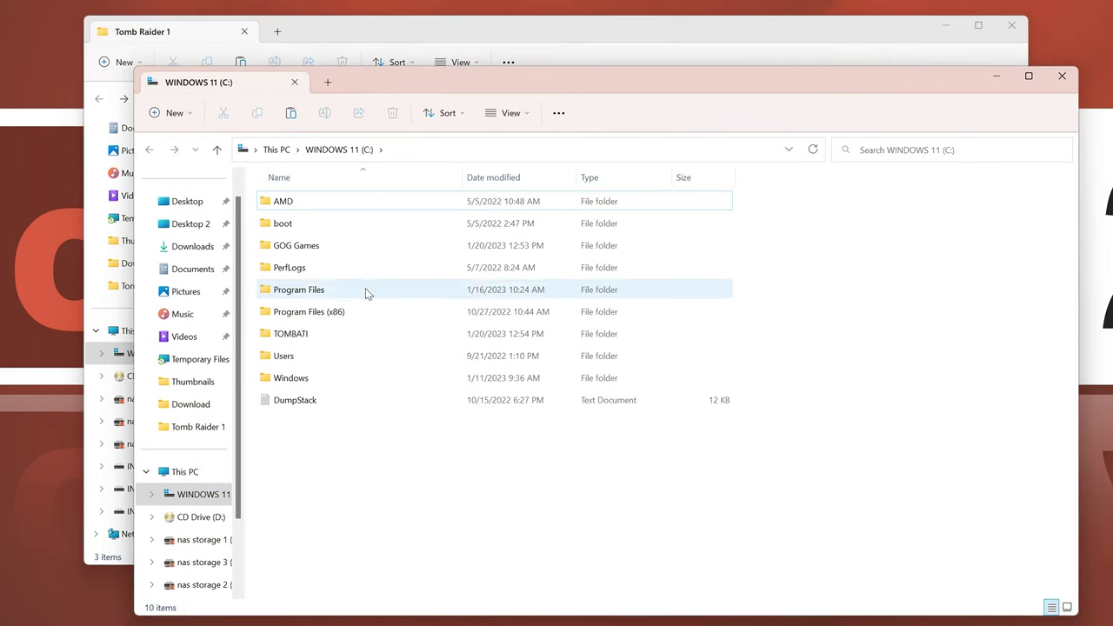
{"action": "double_click", "coordinate": [333, 246]}
{"action": "double_click", "coordinate": [393, 202]}
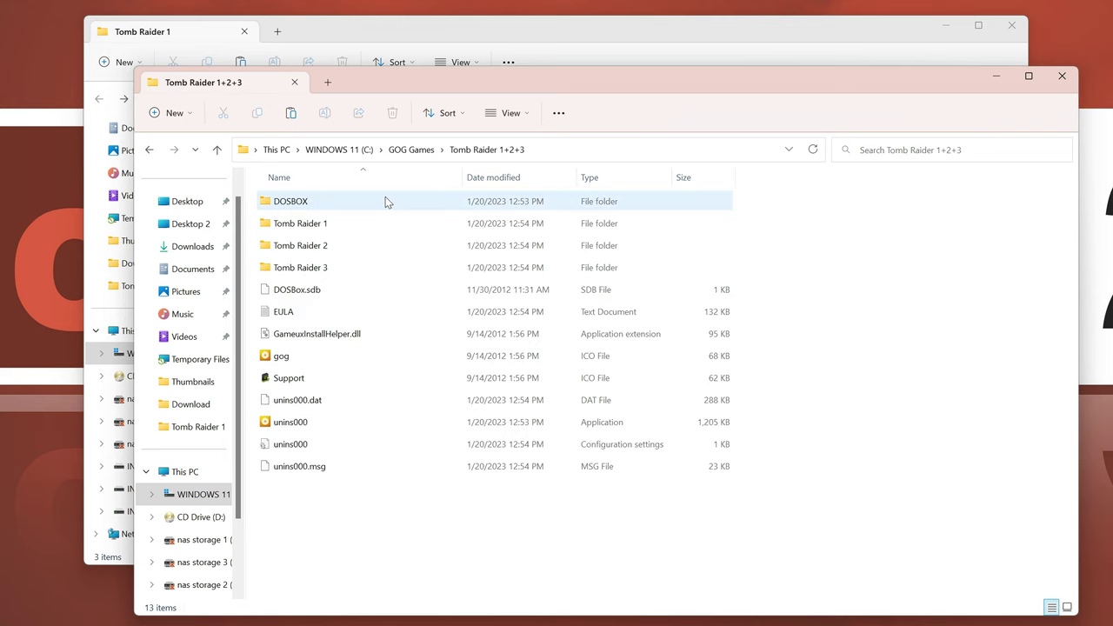
{"action": "double_click", "coordinate": [391, 224]}
{"action": "key", "text": "ctrl+a"}
{"action": "scroll", "coordinate": [443, 416], "scroll_direction": "down", "scroll_amount": 5}
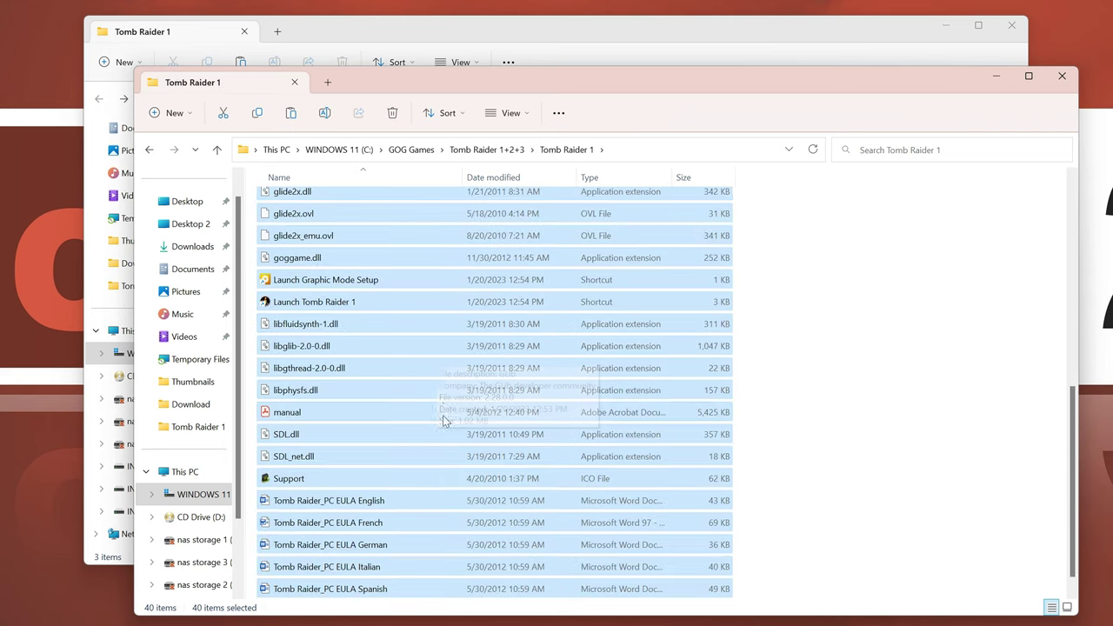
{"action": "scroll", "coordinate": [434, 340], "scroll_direction": "up", "scroll_amount": 5}
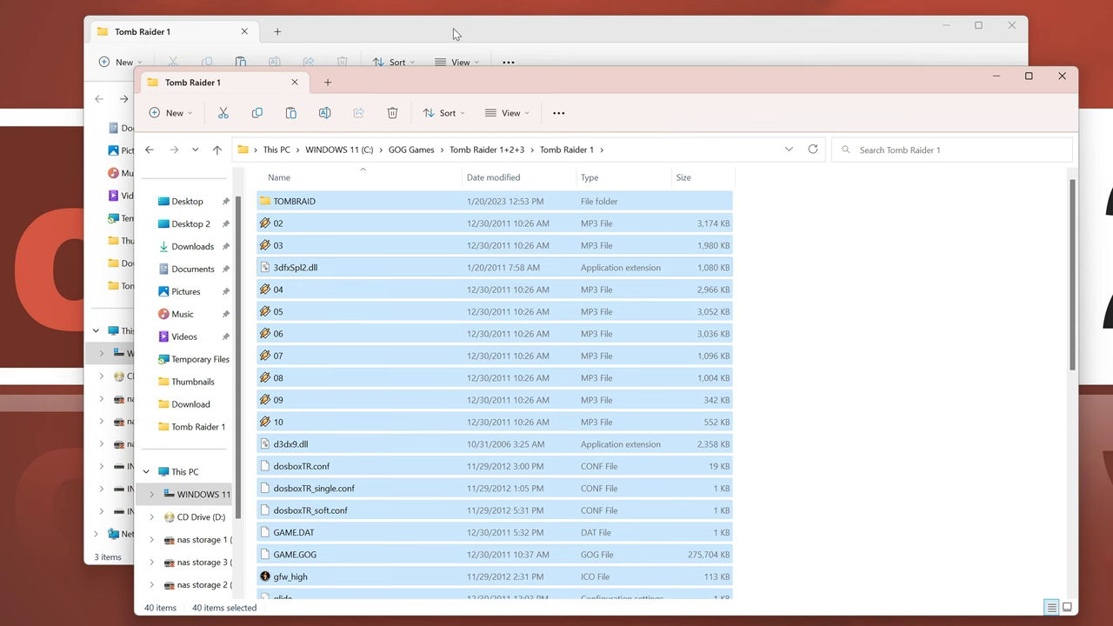
- Paste the copied game files into the C:\TOMBATI folder
{"action": "left_click", "coordinate": [196, 494]}
{"action": "double_click", "coordinate": [332, 335]}
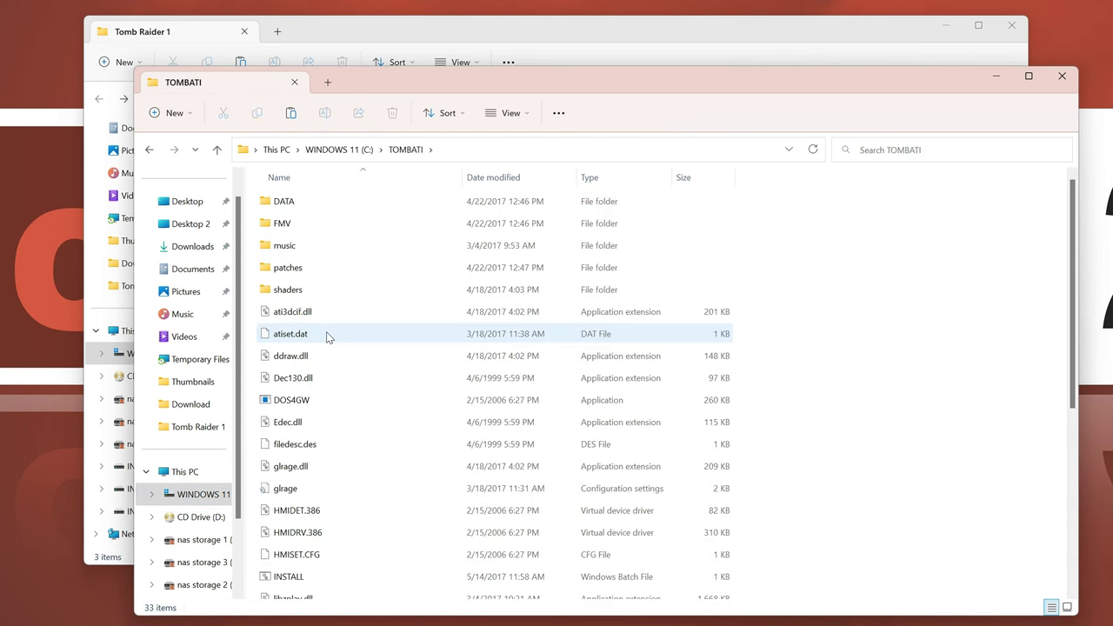
{"action": "key", "text": "ctrl+v"}
- Run TombRaiderImporter from the TOMBATI folder, import the level files from the GoG version, and finish the importer
{"action": "scroll", "coordinate": [756, 306], "scroll_direction": "down", "scroll_amount": 15}
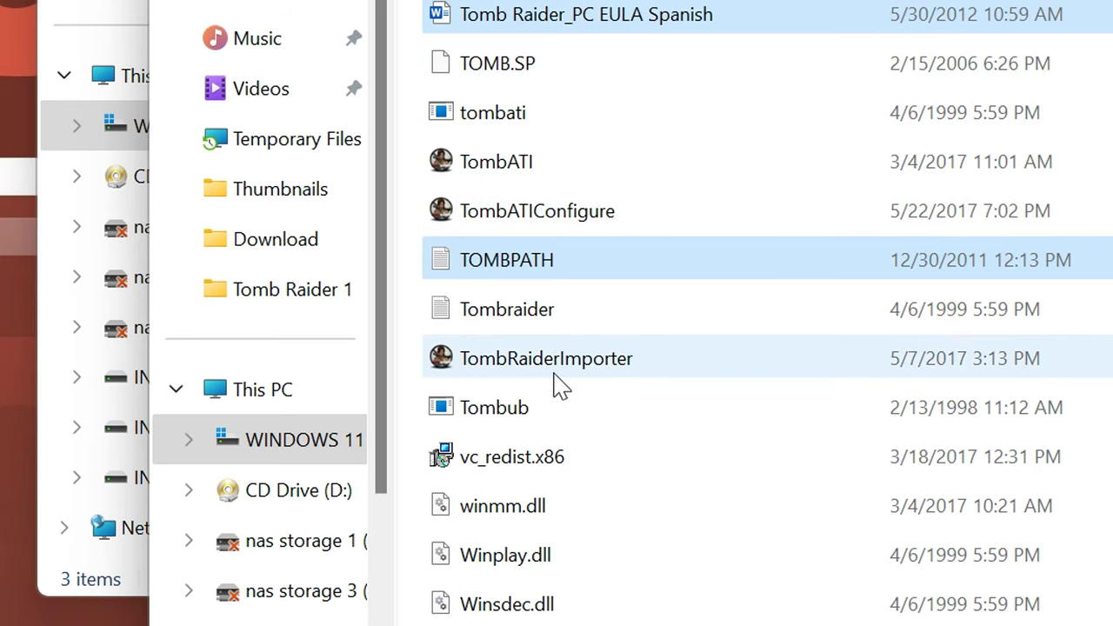
{"action": "double_click", "coordinate": [307, 459]}
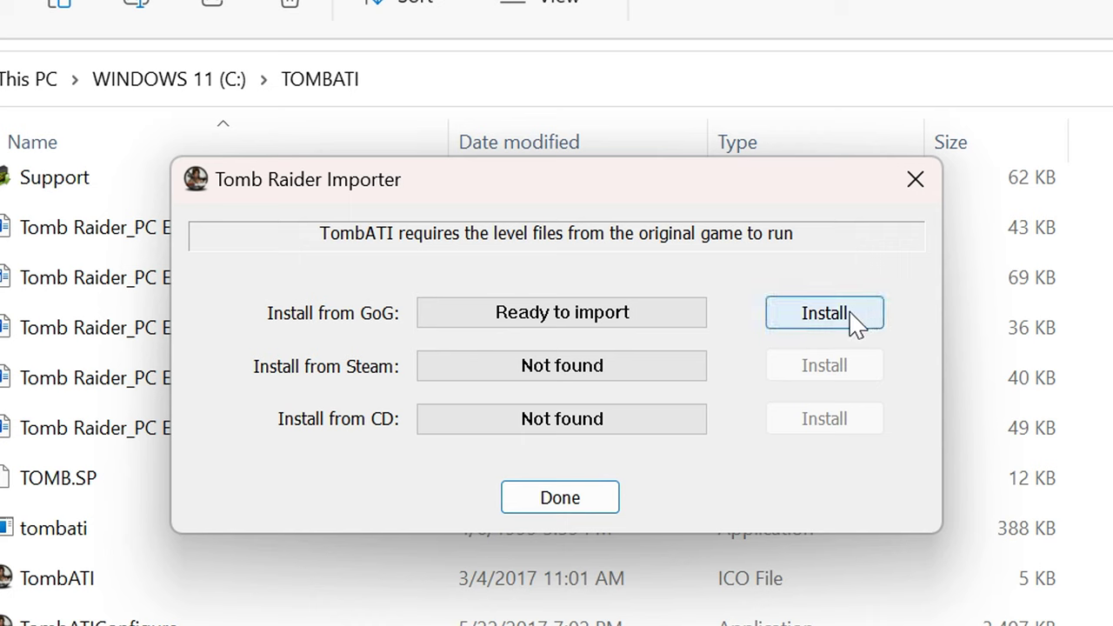
{"action": "left_click", "coordinate": [787, 315]}
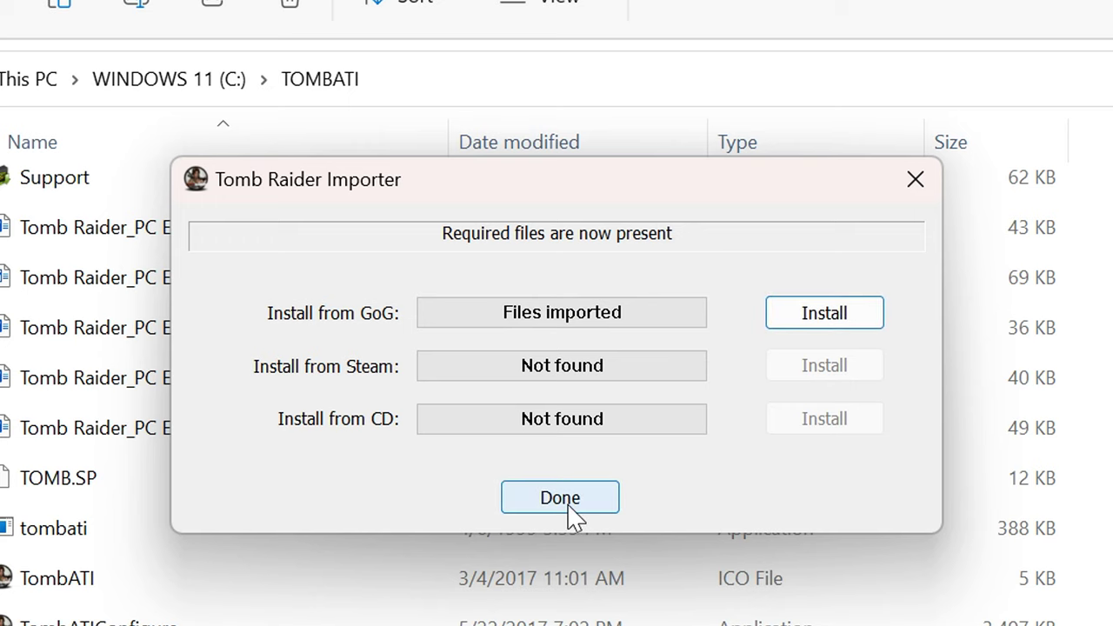
{"action": "left_click", "coordinate": [570, 507]}
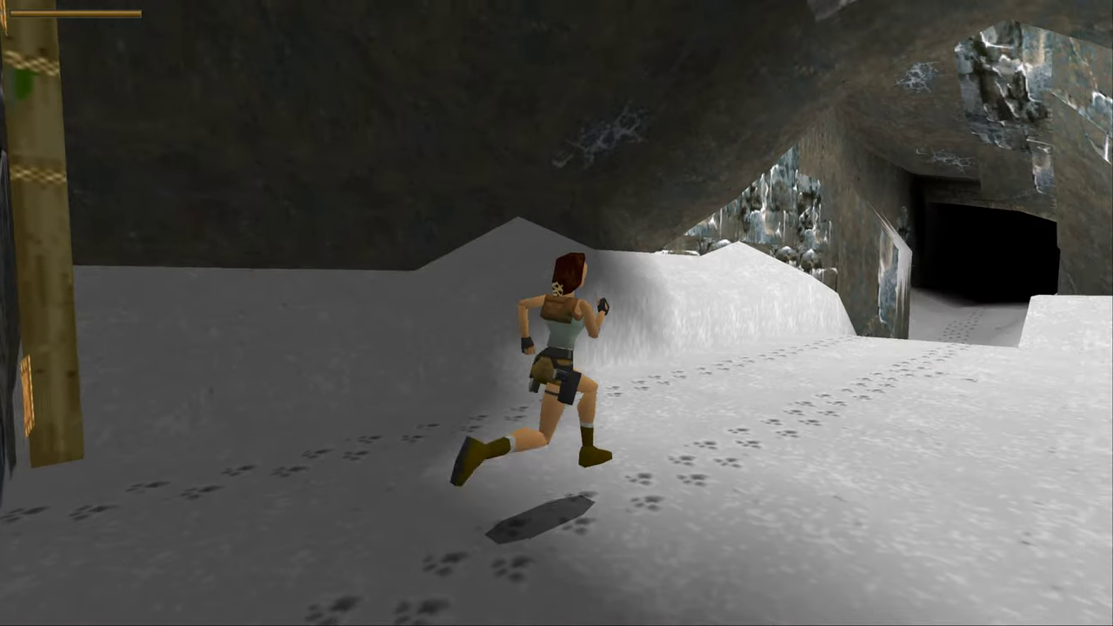
{"action": "key", "text": "Up"}
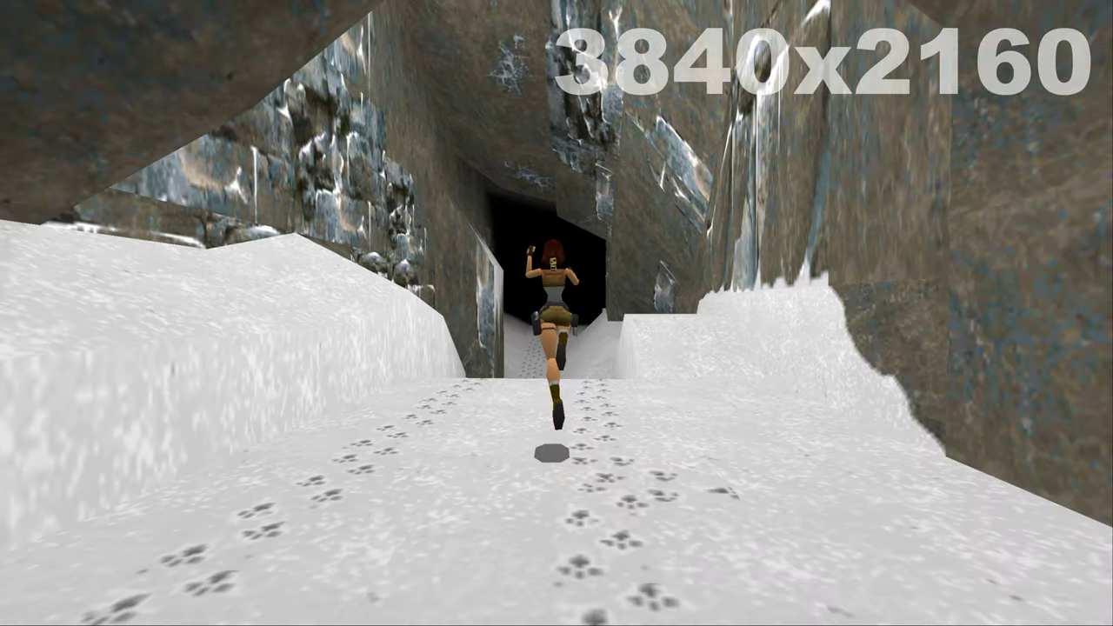
{"action": "key", "text": "Up"}
{"action": "key", "text": "alt"}
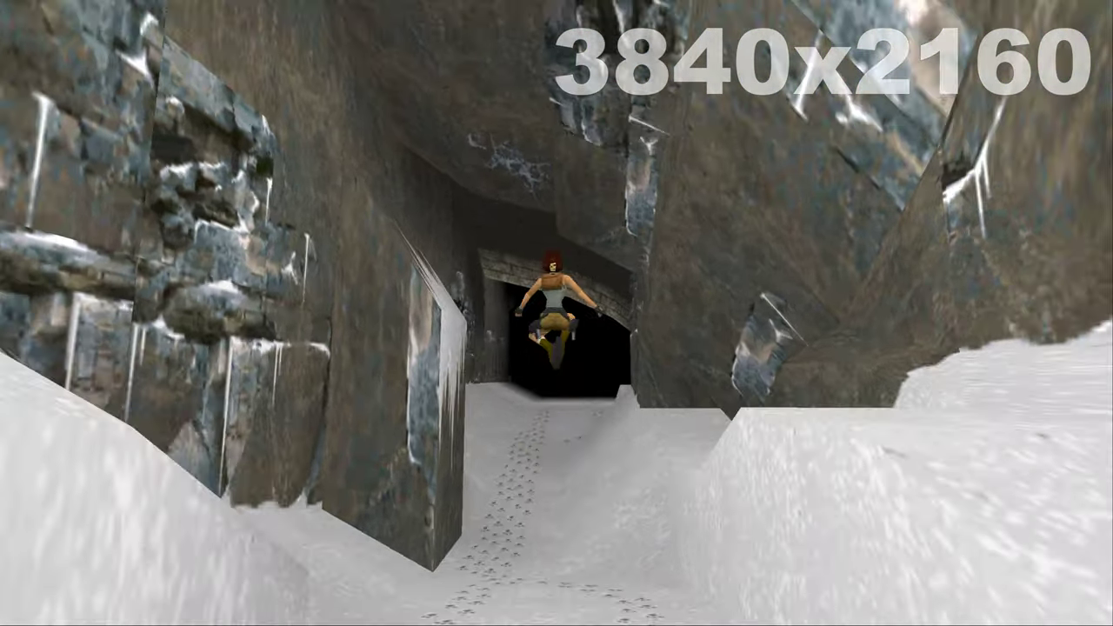
{"action": "key", "text": "Up"}
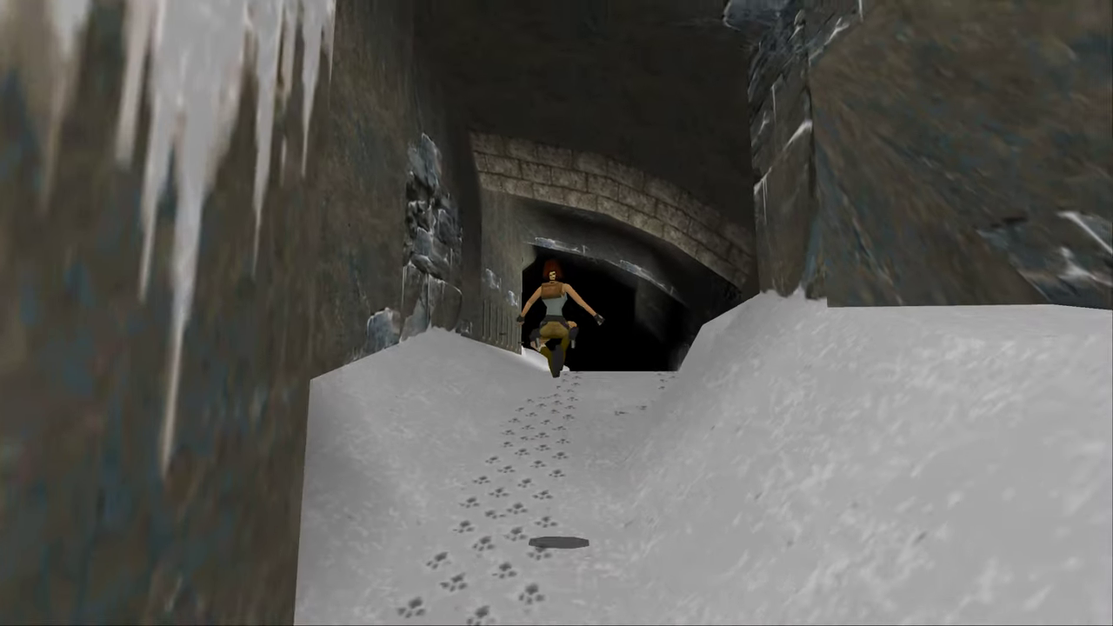
{"action": "key", "text": "Up"}
{"action": "key", "text": "alt"}
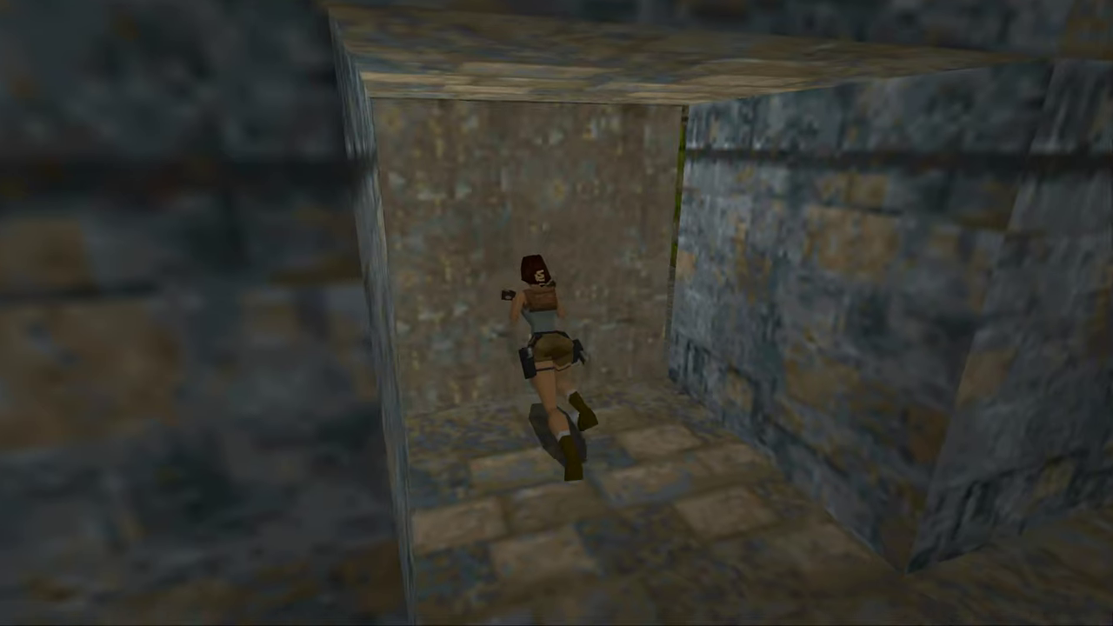
{"action": "key", "text": "Up"}
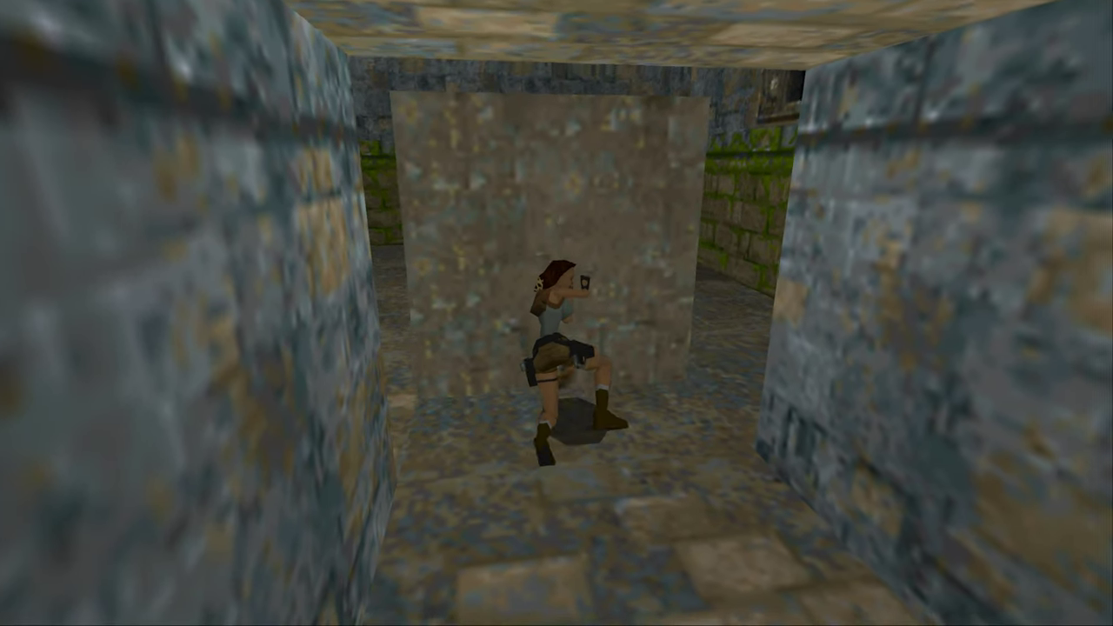
{"action": "key", "text": "Up"}
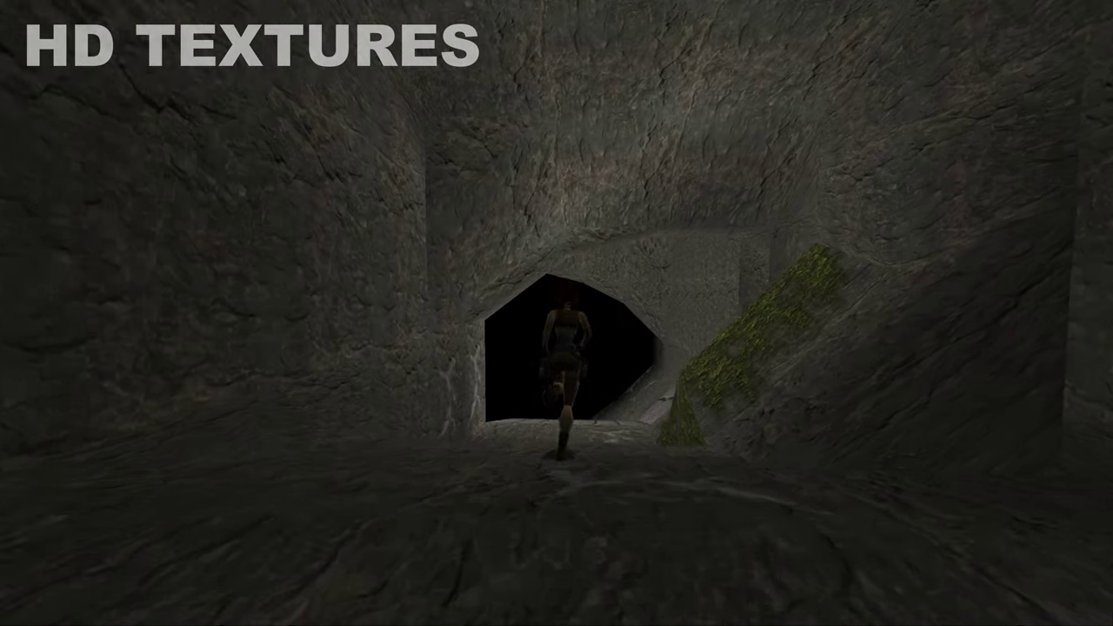
{"action": "key", "text": "Up"}
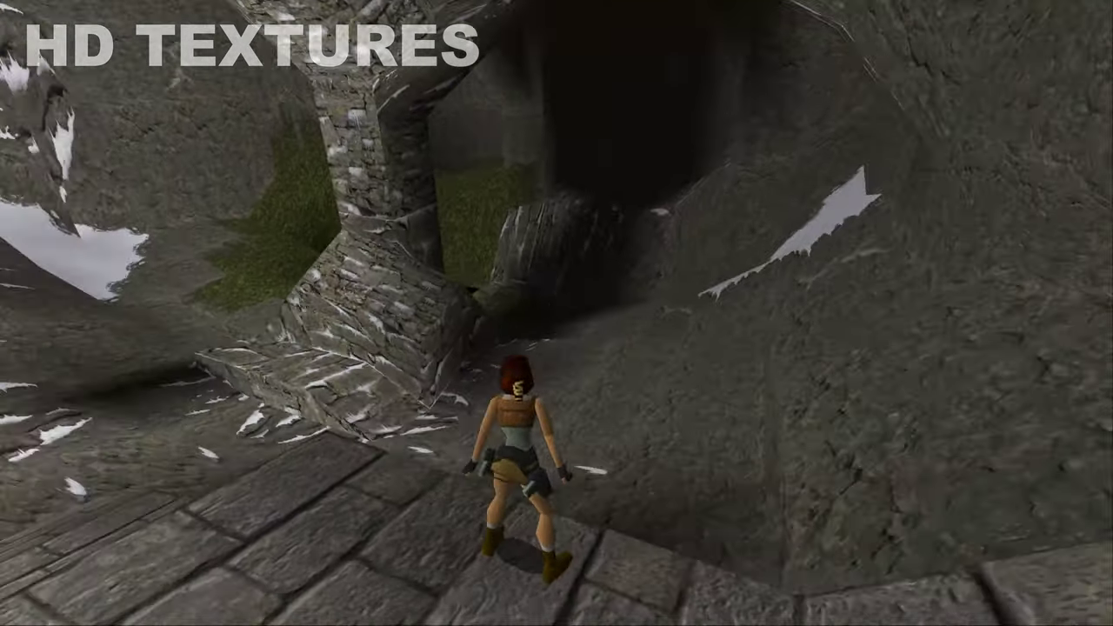
{"action": "key", "text": "Up"}
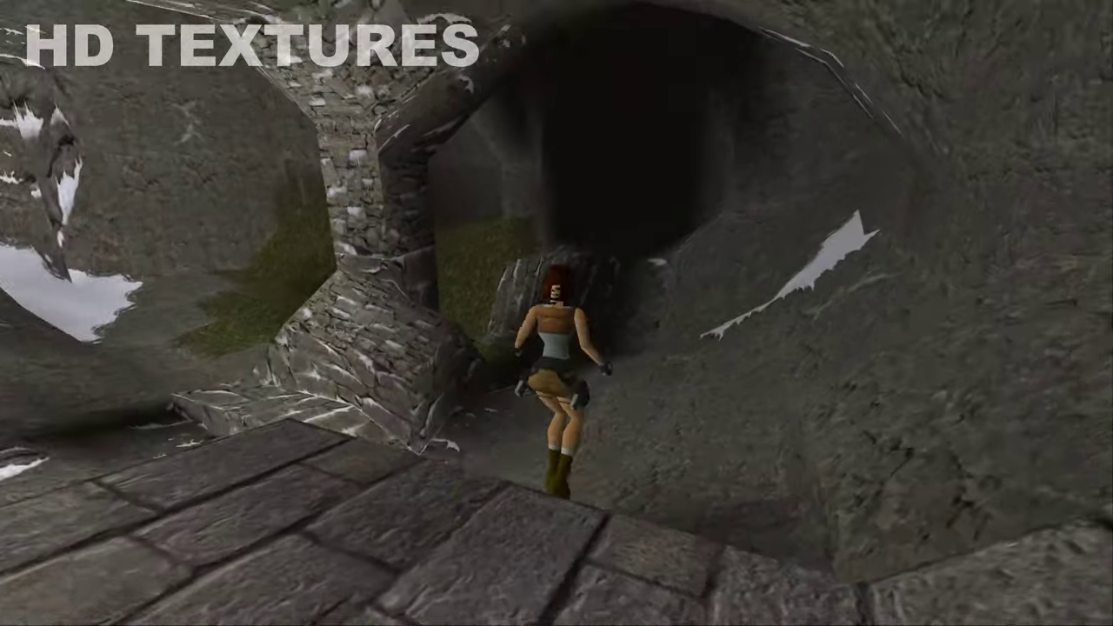
{"action": "key", "text": "alt"}
{"action": "key", "text": "Up"}
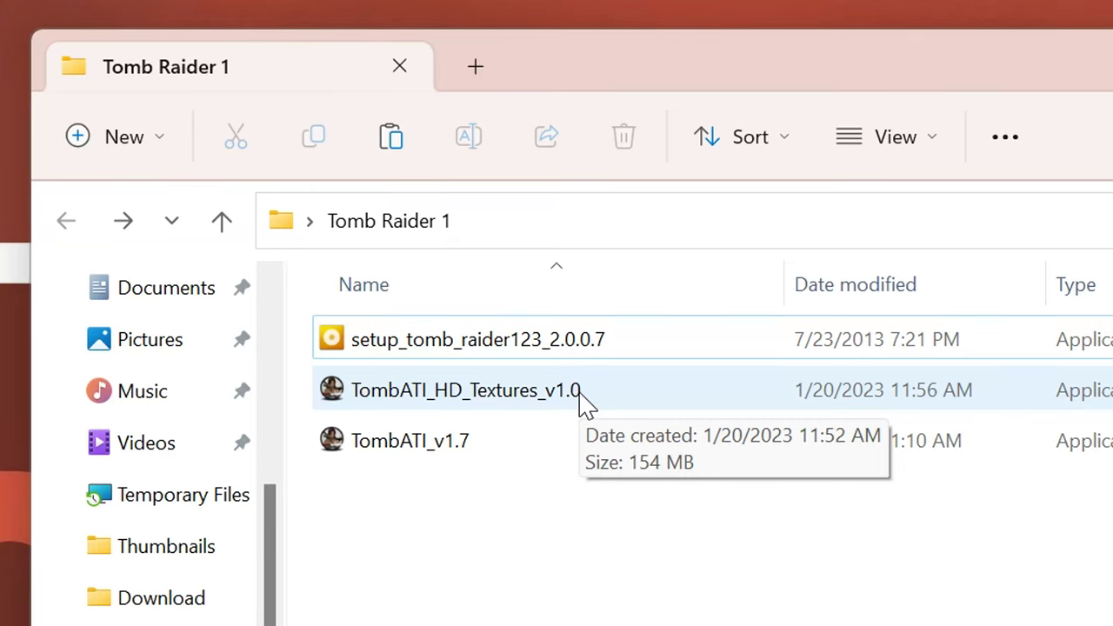
- Run TombATI_HD_Textures_v1.0 and extract the HD textures to C:\TOMBATI
{"action": "double_click", "coordinate": [588, 404]}
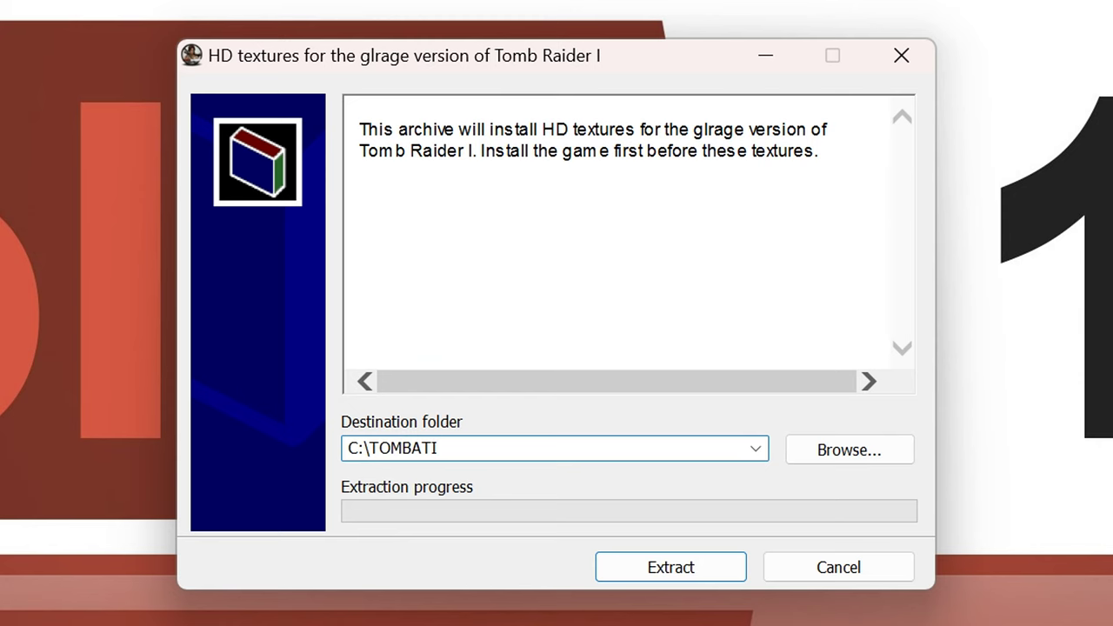
{"action": "left_click", "coordinate": [676, 571]}
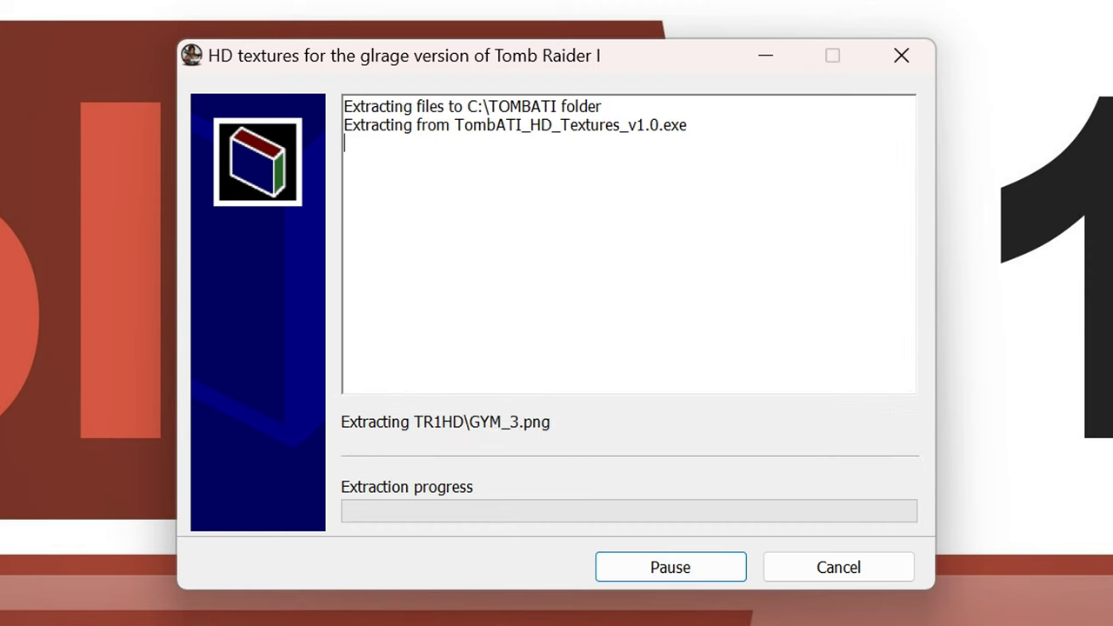